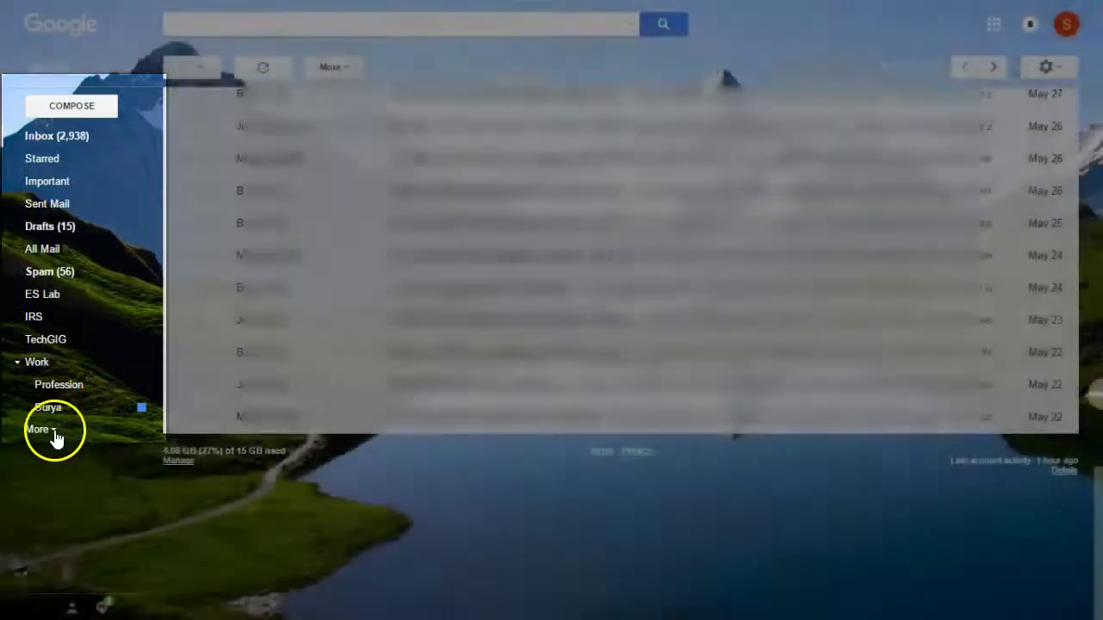
# Step: Expand the sidebar with More to reveal Chats, Trash and Categories
pyautogui.click(50, 434)
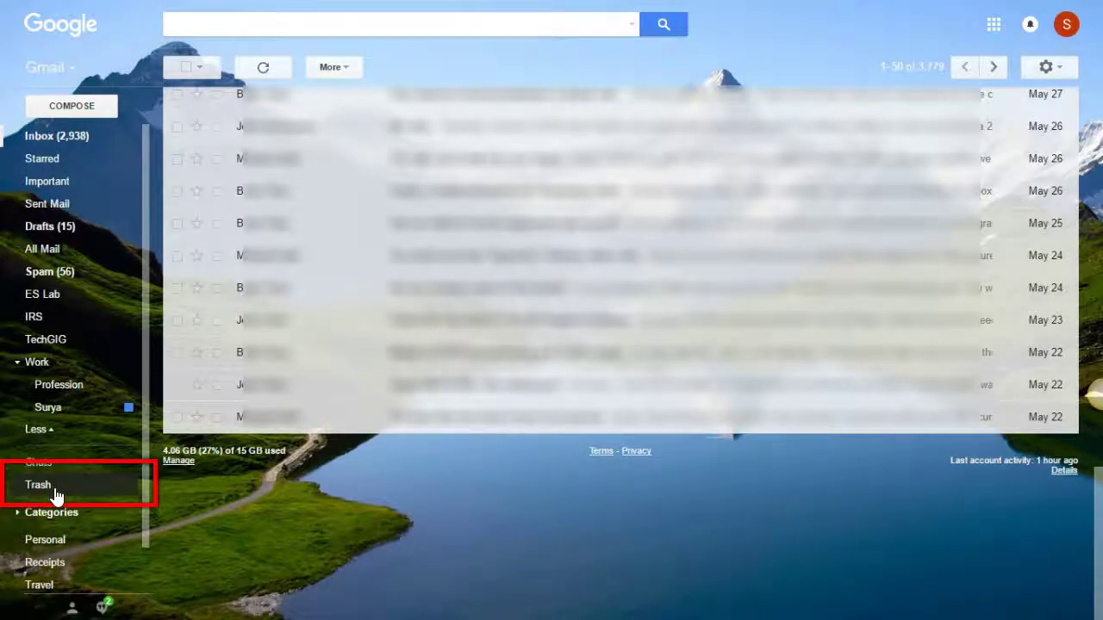
# Step: In Spam, delete forever every conversation except the two Jun 9 messages and the Jun 7 message
pyautogui.click(62, 429)
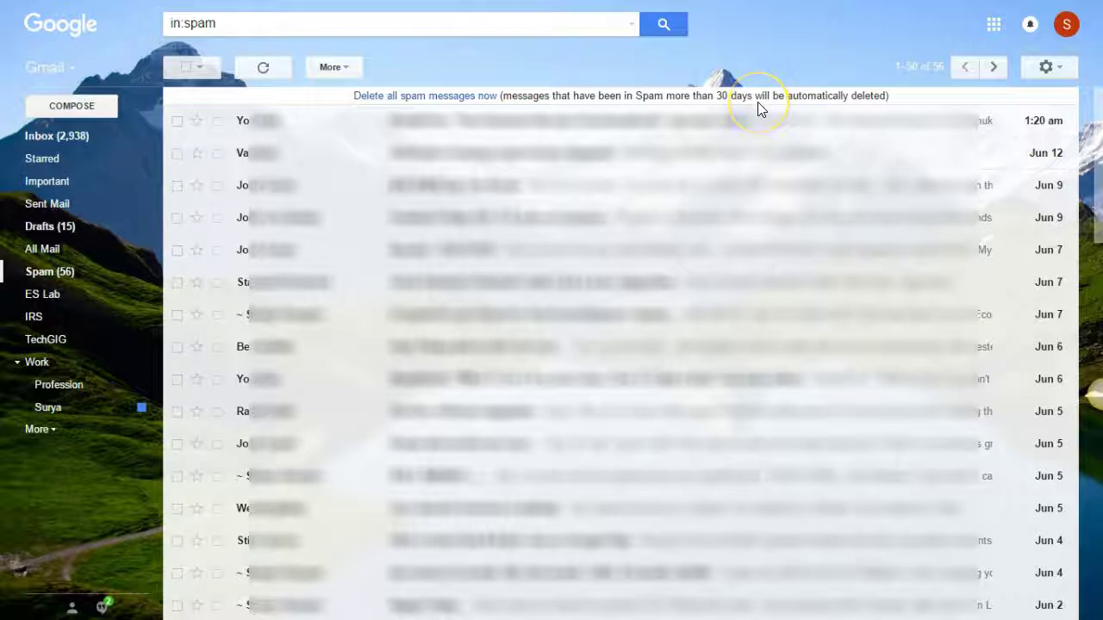
pyautogui.click(185, 69)
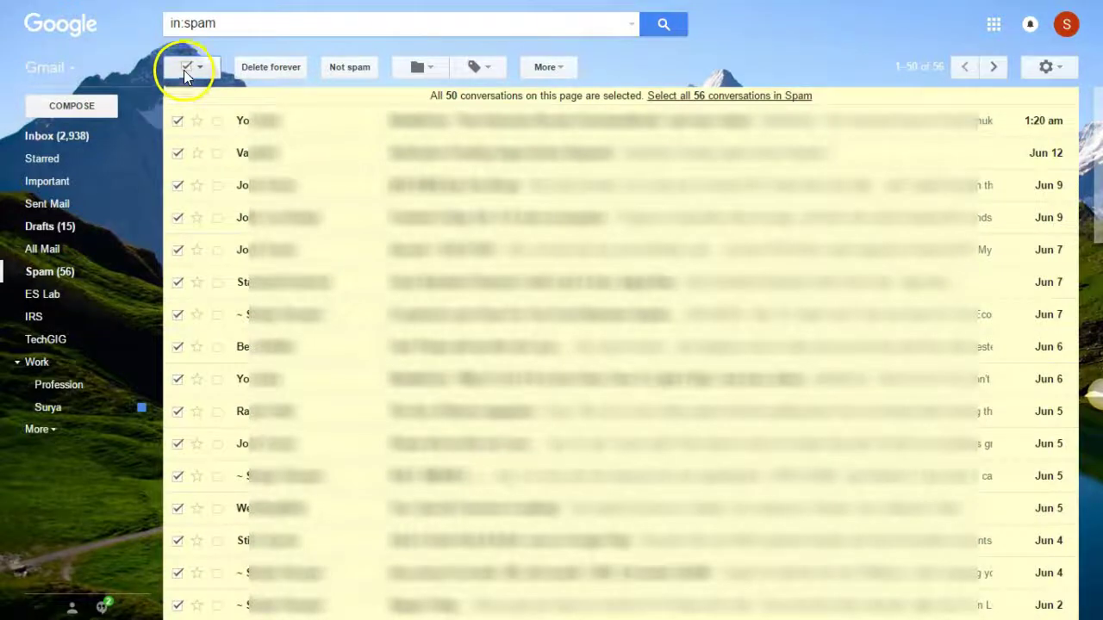
pyautogui.click(178, 187)
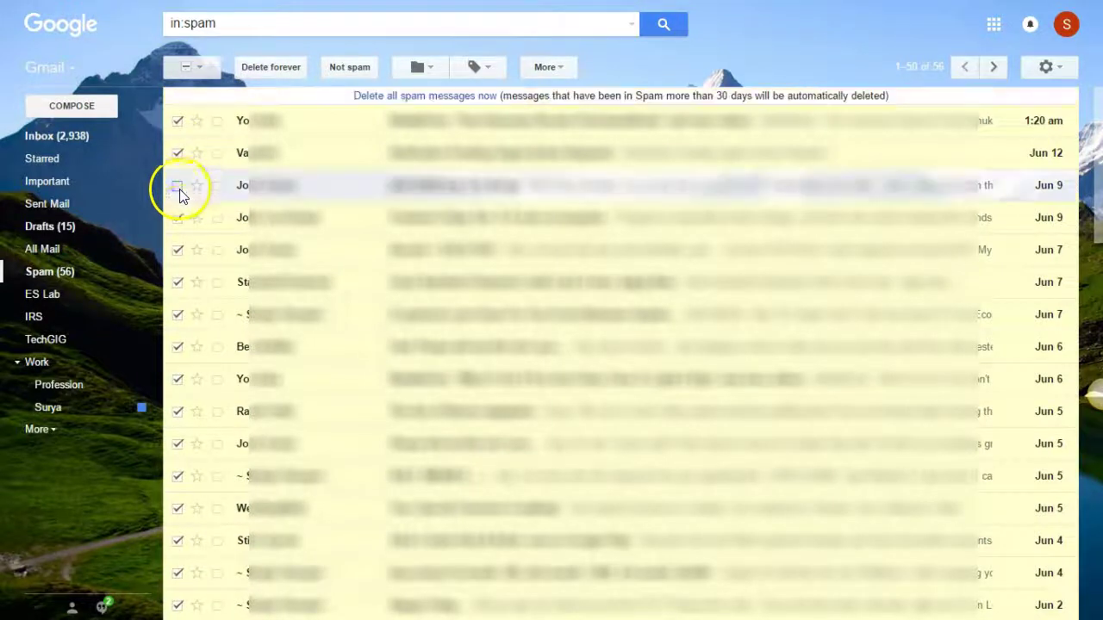
pyautogui.click(178, 217)
pyautogui.click(177, 251)
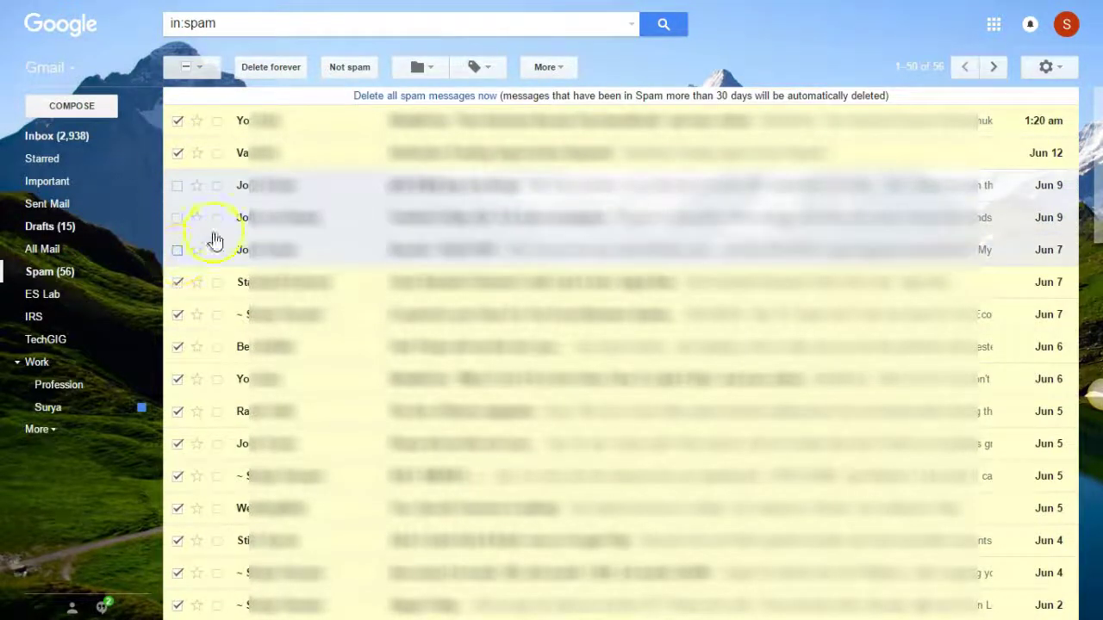
pyautogui.click(267, 72)
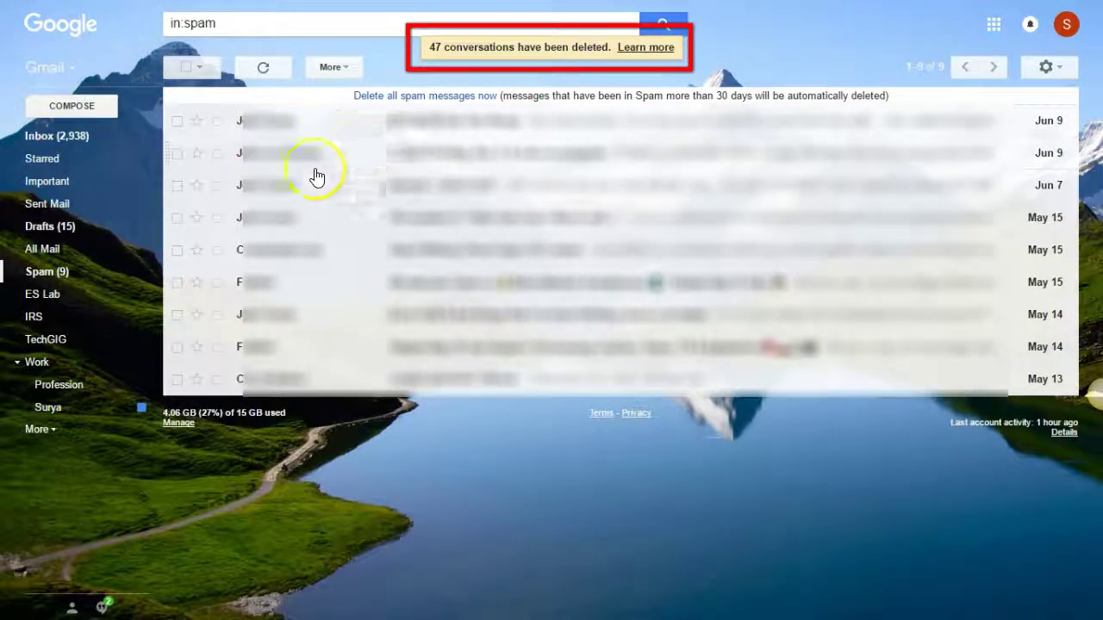
# Step: Mark the second Jun 9 spam message as not spam, then check the Inbox
pyautogui.click(177, 154)
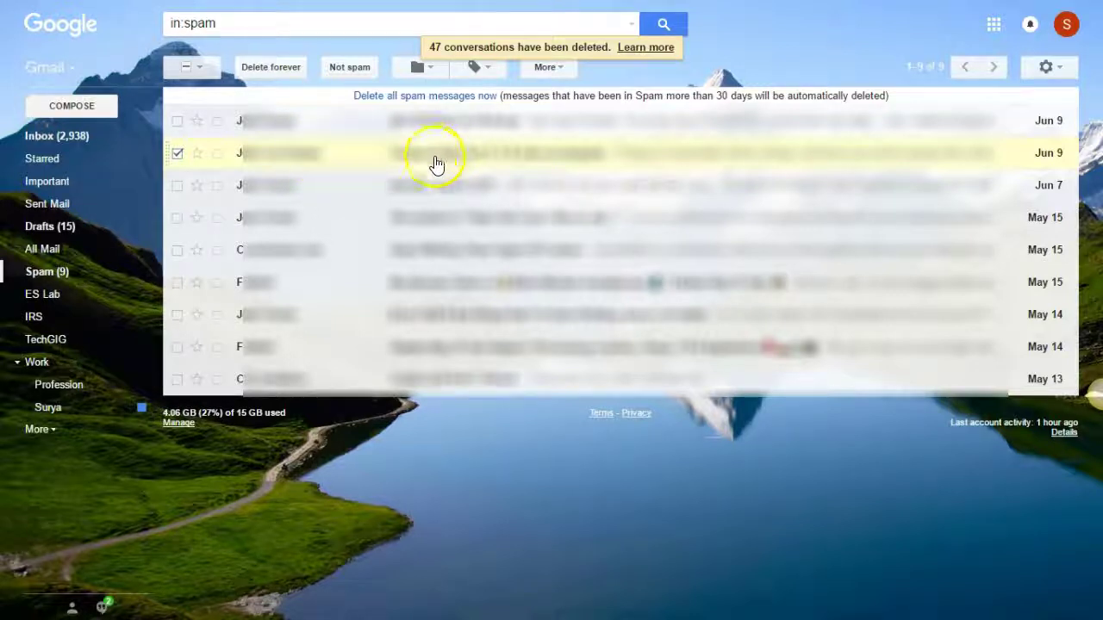
pyautogui.click(349, 71)
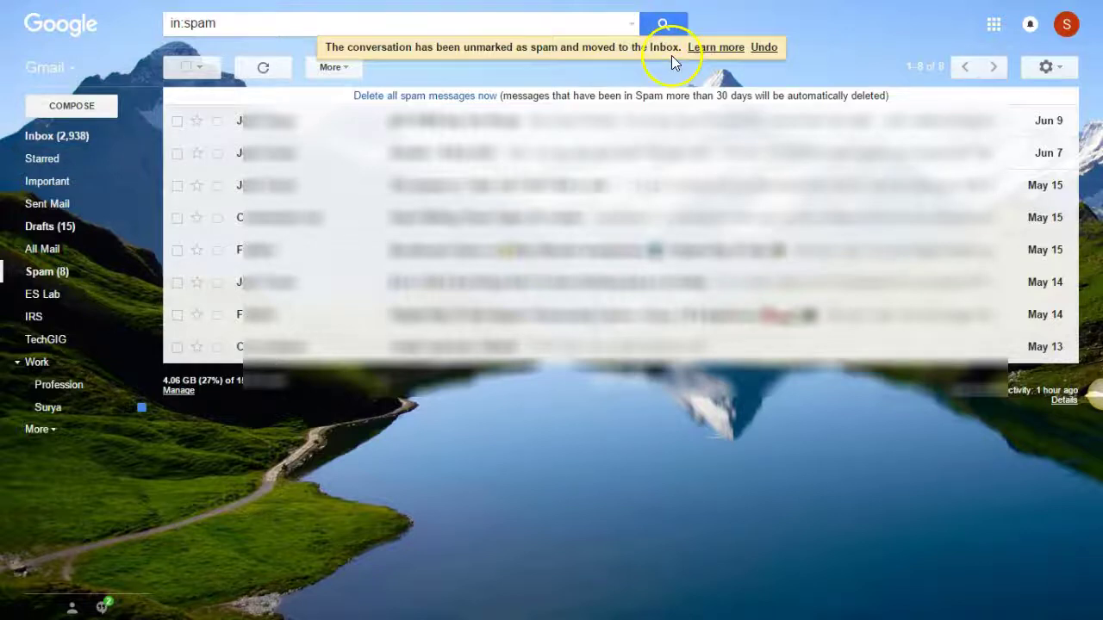
pyautogui.click(78, 143)
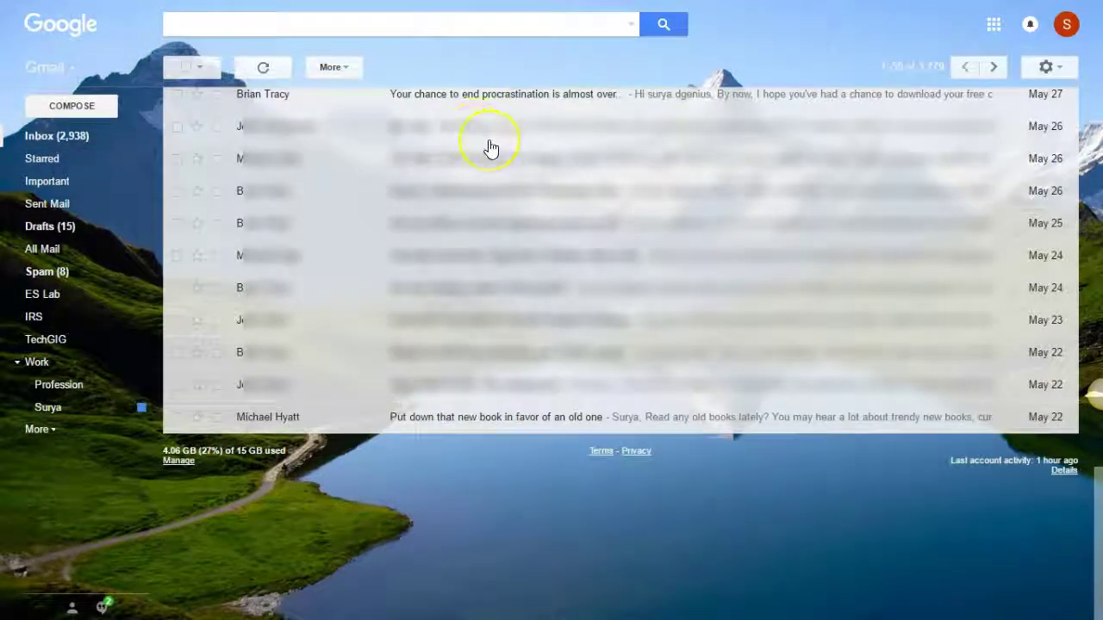
pyautogui.scroll(5, 485, 148)
pyautogui.scroll(8, 485, 148)
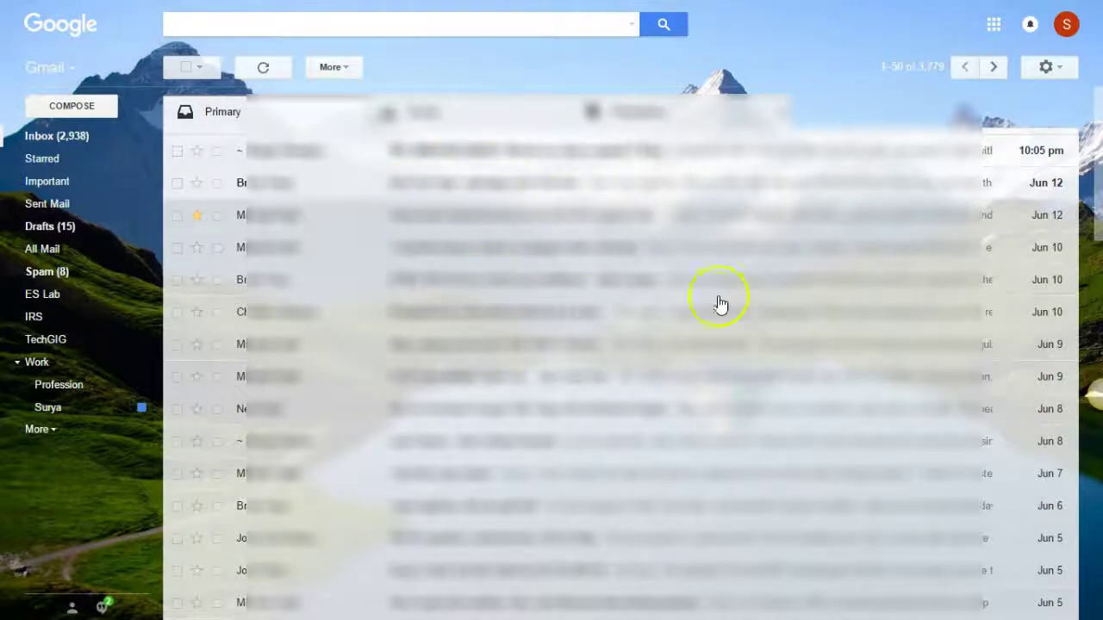
pyautogui.scroll(-5, 569, 333)
pyautogui.scroll(-5, 551, 332)
pyautogui.scroll(-5, 552, 330)
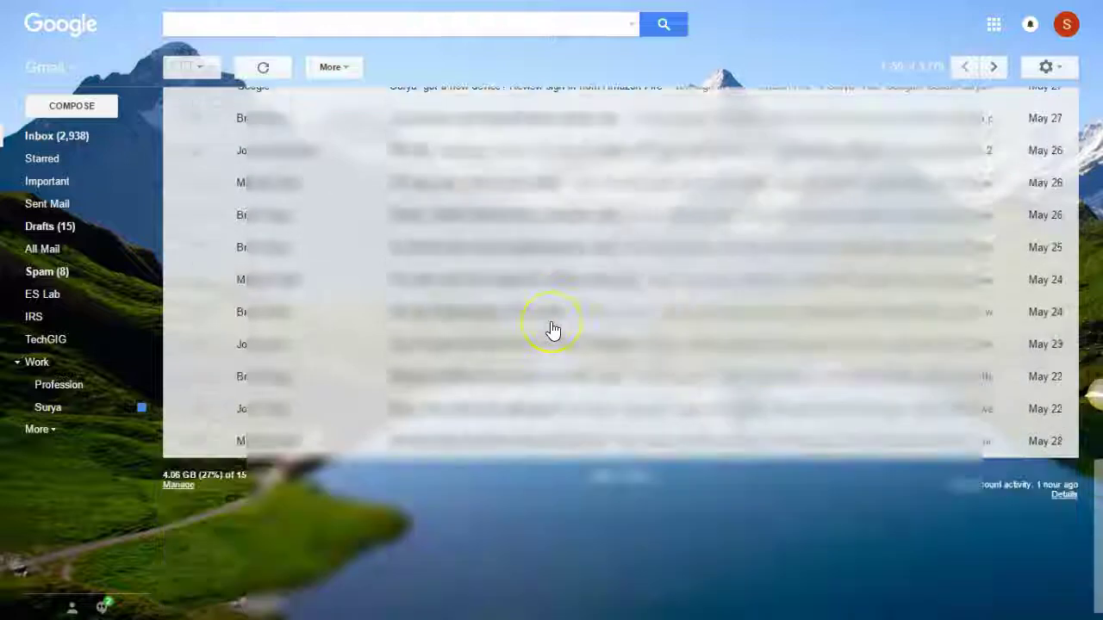
pyautogui.scroll(5, 552, 330)
pyautogui.scroll(5, 552, 330)
pyautogui.scroll(5, 553, 330)
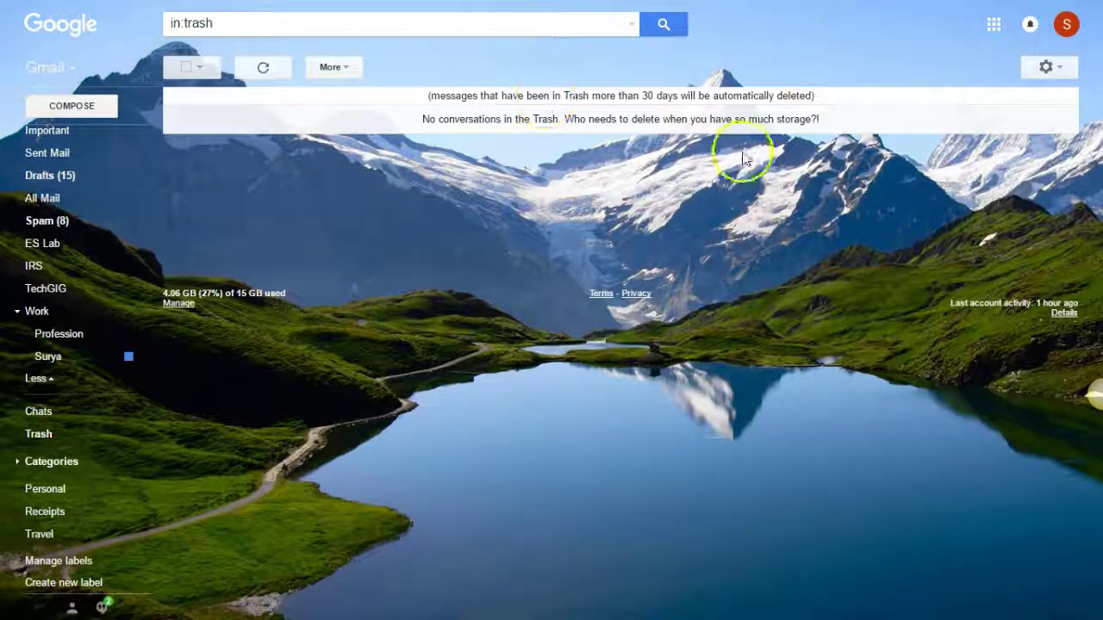
# Step: Delete the Jun 8, Jun 7 and Jun 6 inbox conversations, then view them in Trash
pyautogui.scroll(2, 55, 155)
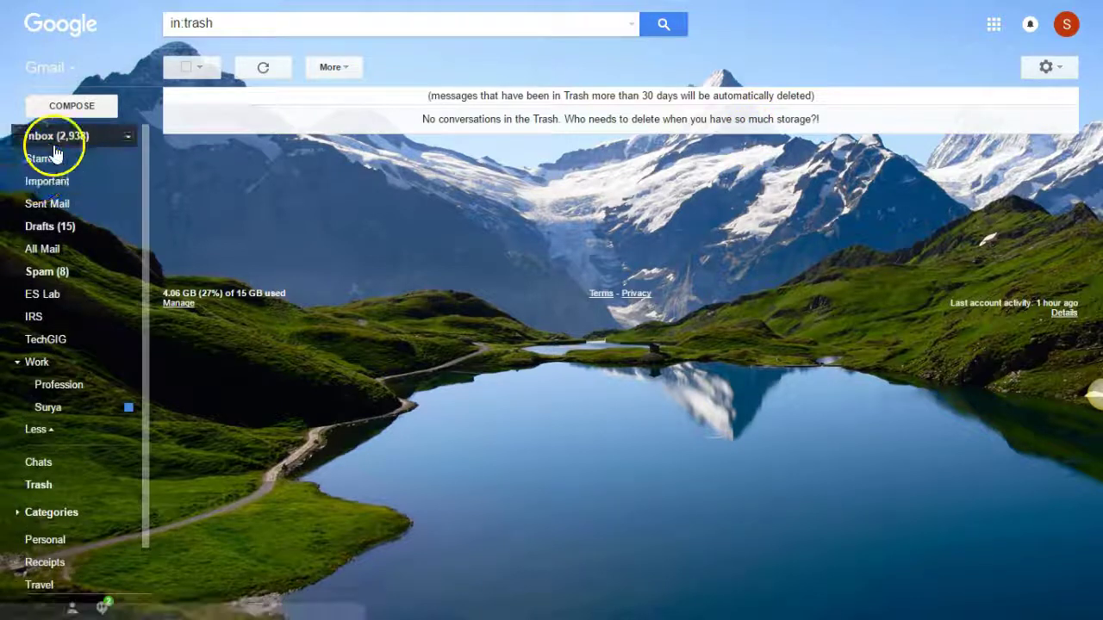
pyautogui.click(54, 153)
pyautogui.scroll(-2, 323, 295)
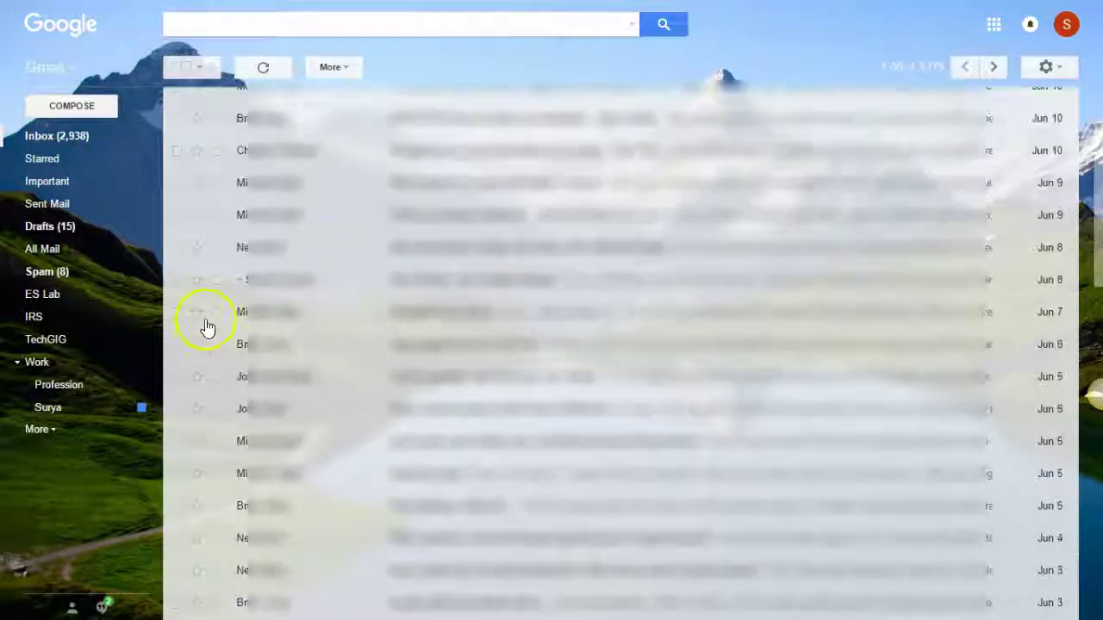
pyautogui.click(178, 281)
pyautogui.click(177, 312)
pyautogui.click(177, 344)
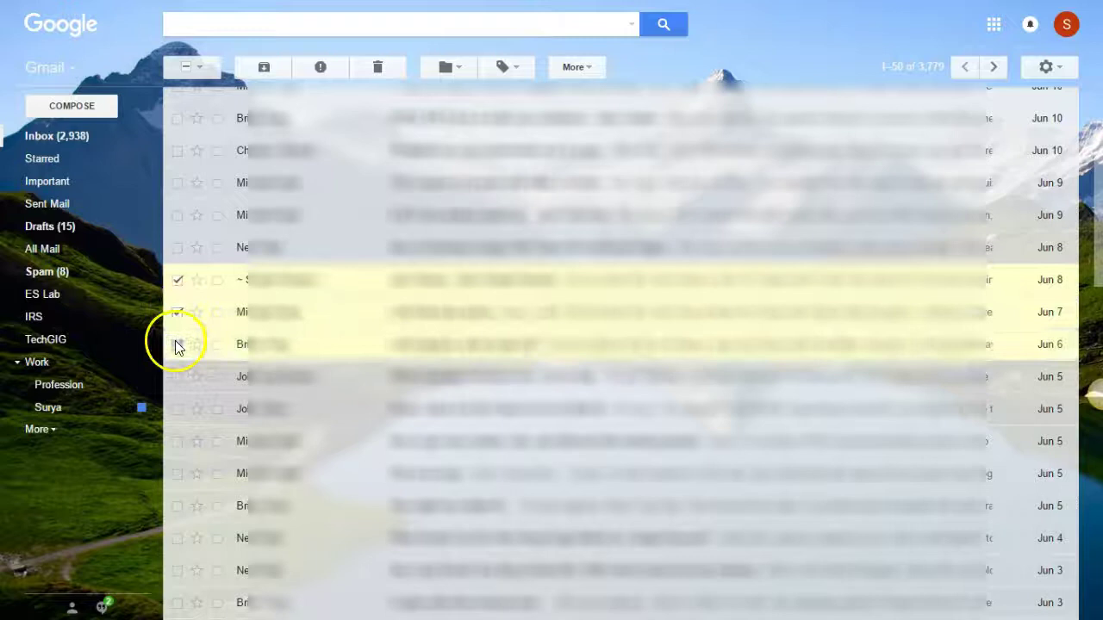
pyautogui.click(376, 67)
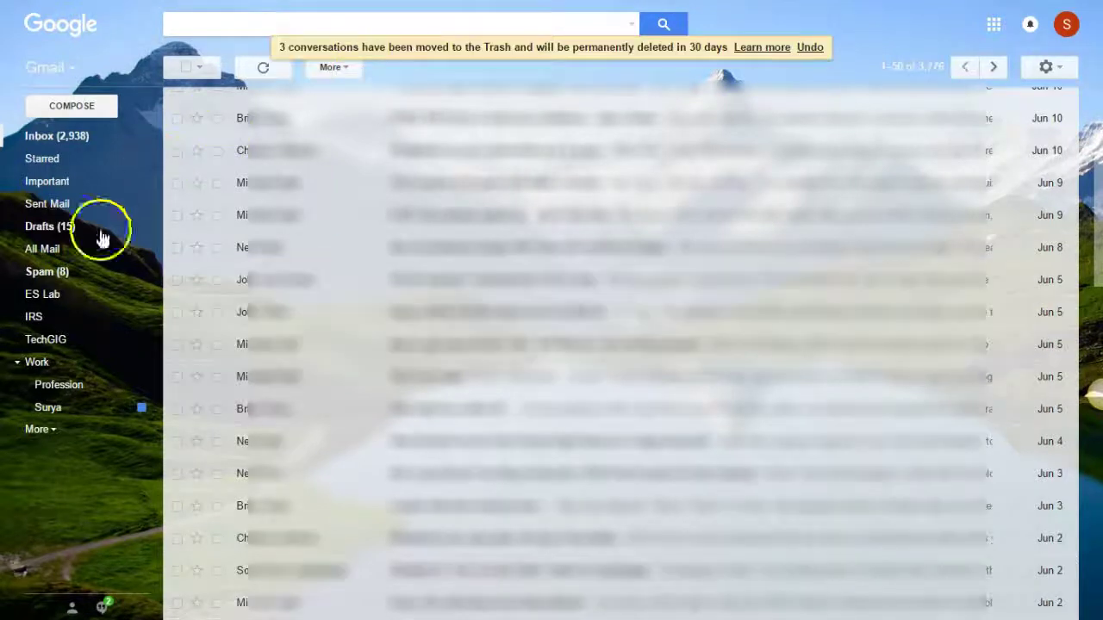
pyautogui.click(43, 429)
pyautogui.click(43, 484)
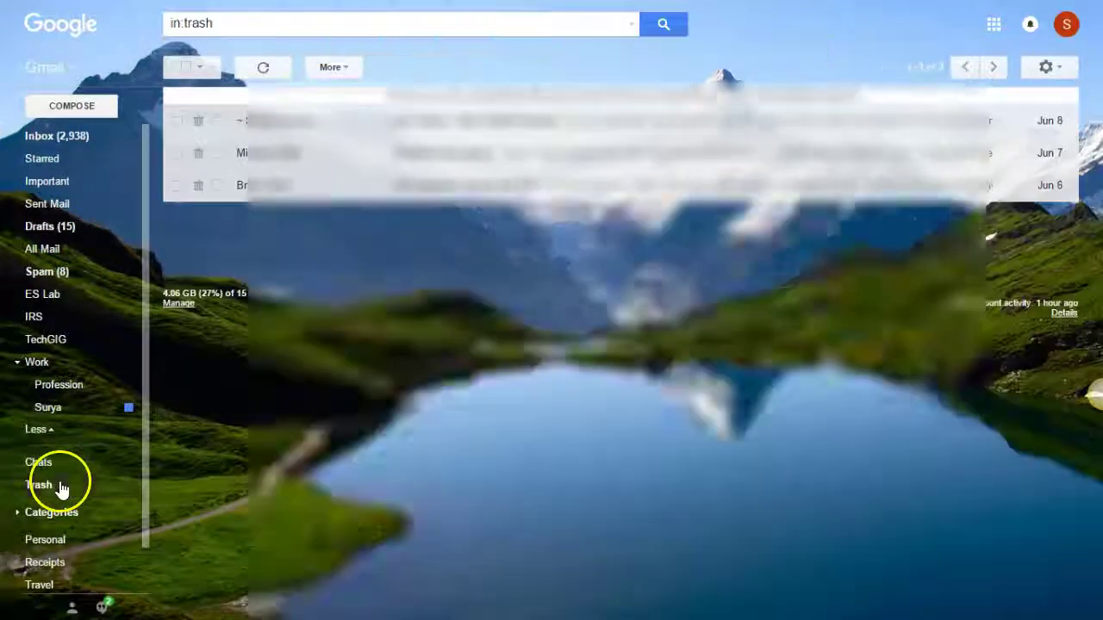
# Step: Move the Jun 8 conversation from Trash back to the Inbox
pyautogui.click(179, 122)
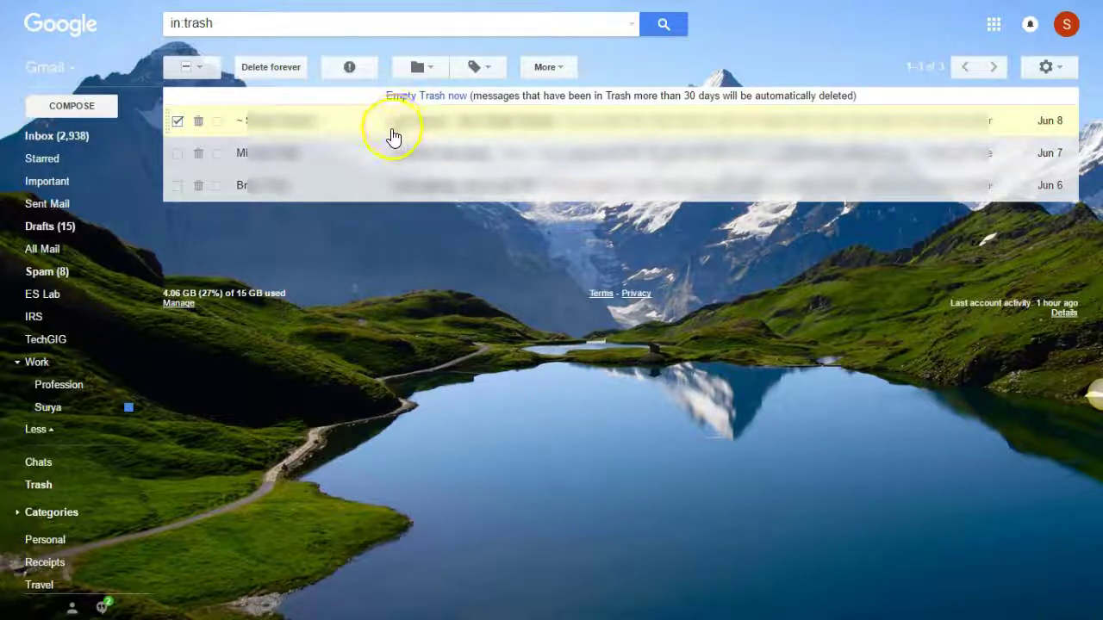
pyautogui.click(545, 67)
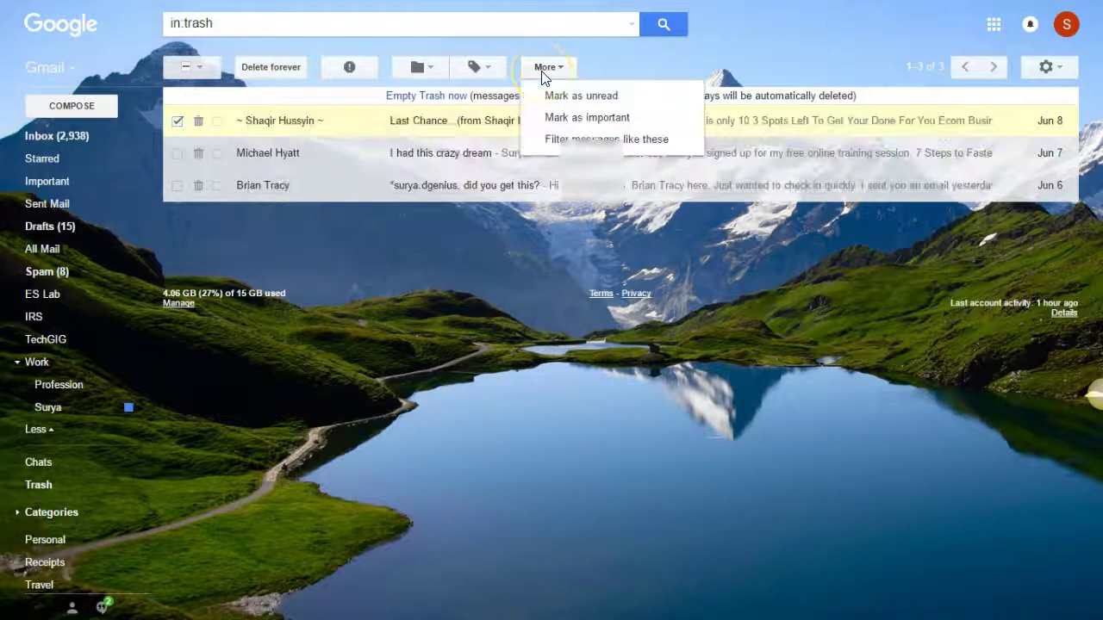
pyautogui.click(429, 75)
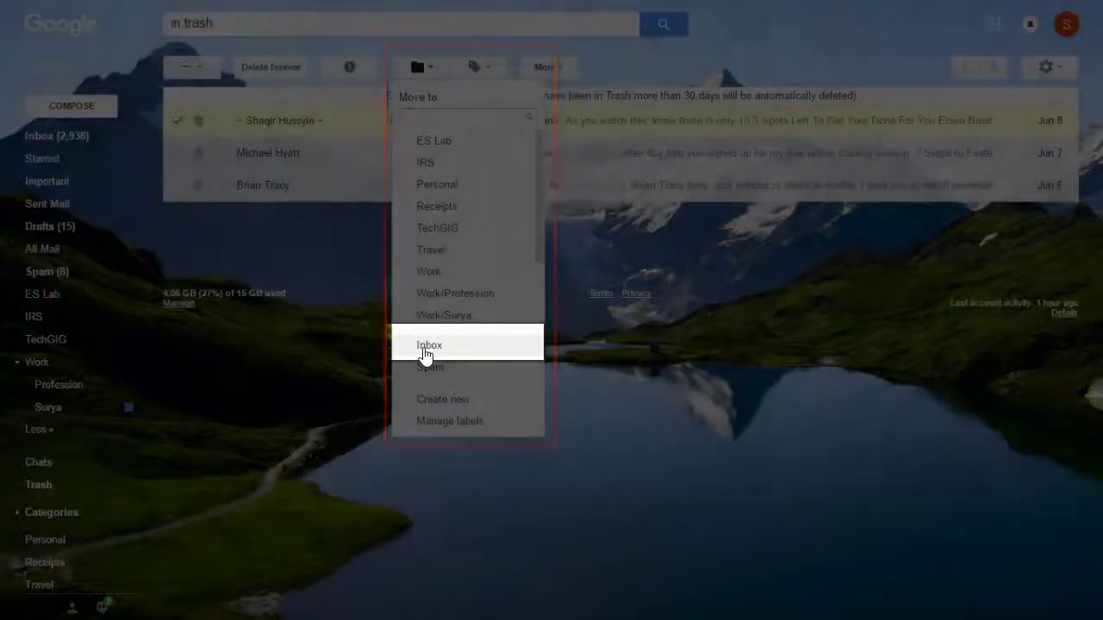
pyautogui.click(425, 346)
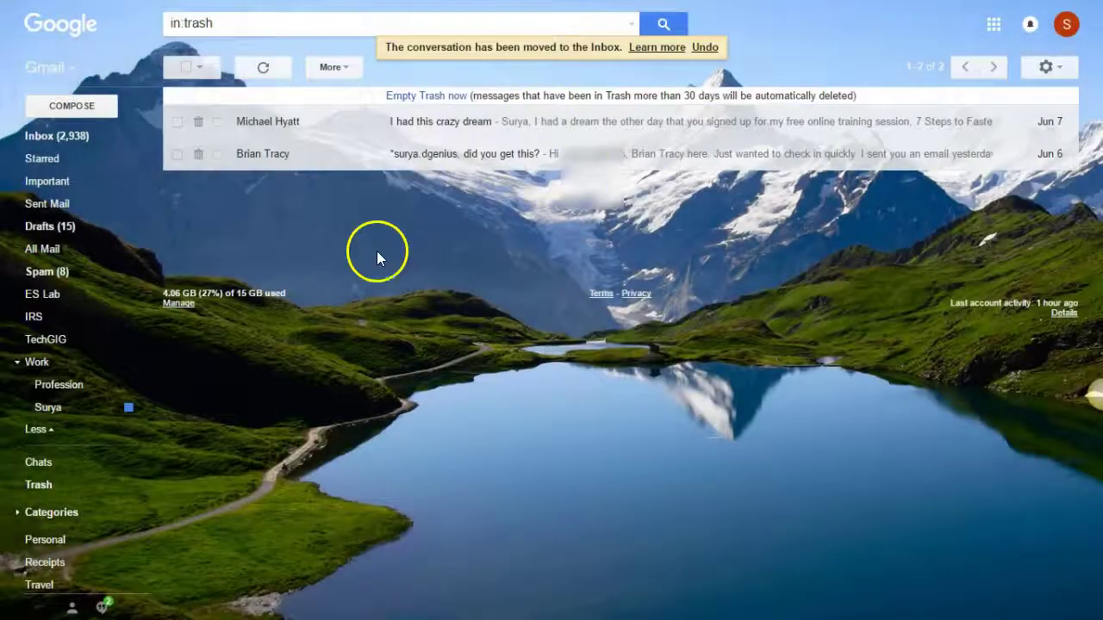
pyautogui.click(177, 122)
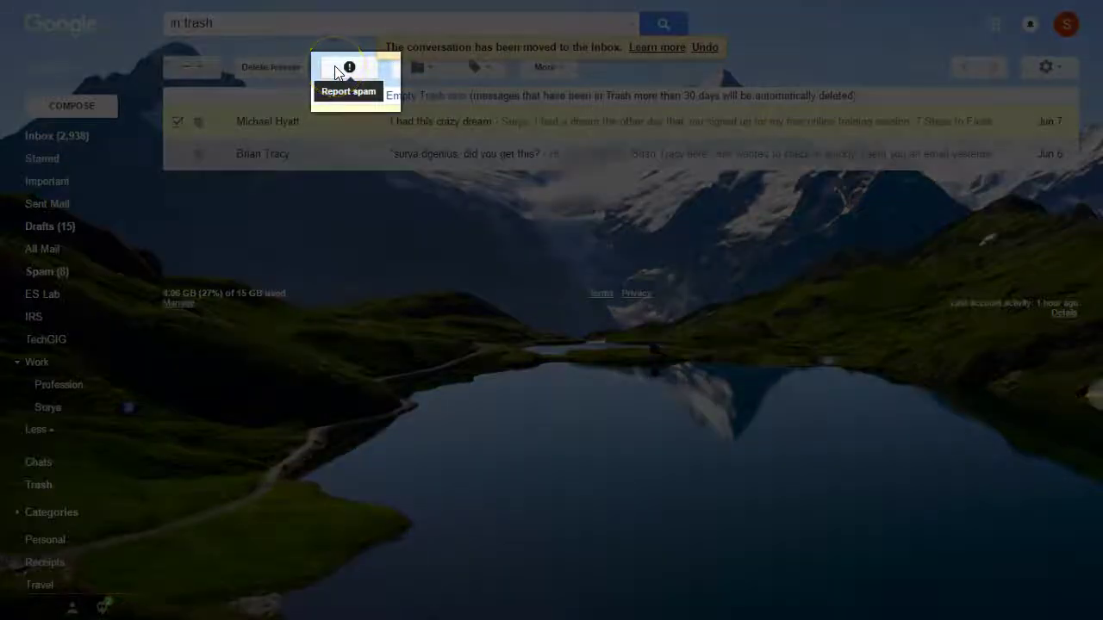
pyautogui.click(349, 69)
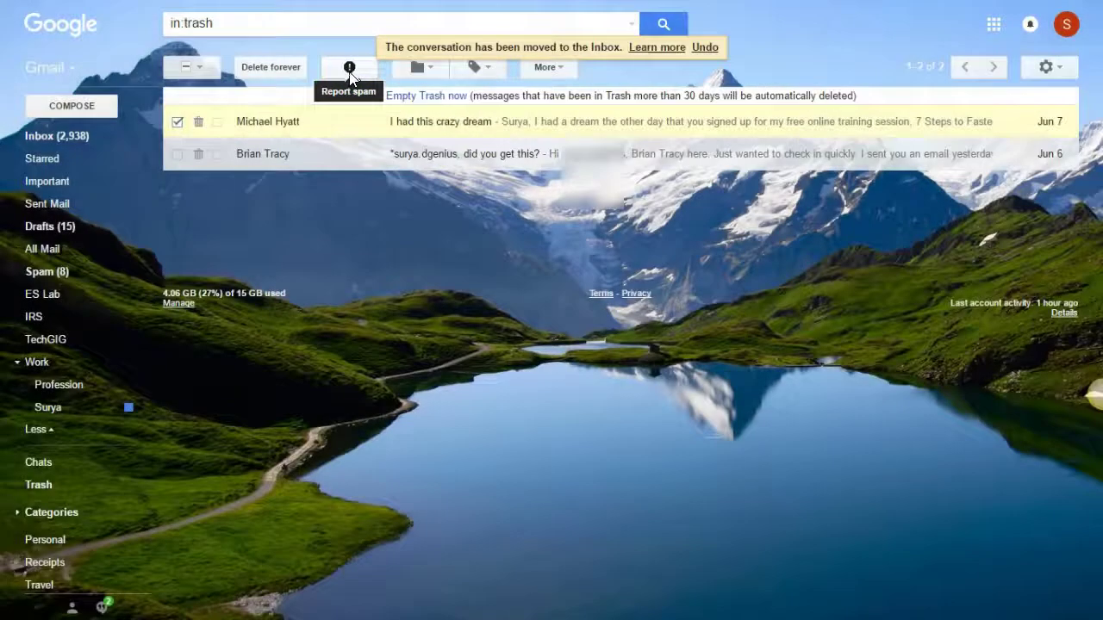
pyautogui.click(283, 137)
# Step: Select both remaining Trash conversations and delete them forever
pyautogui.click(186, 68)
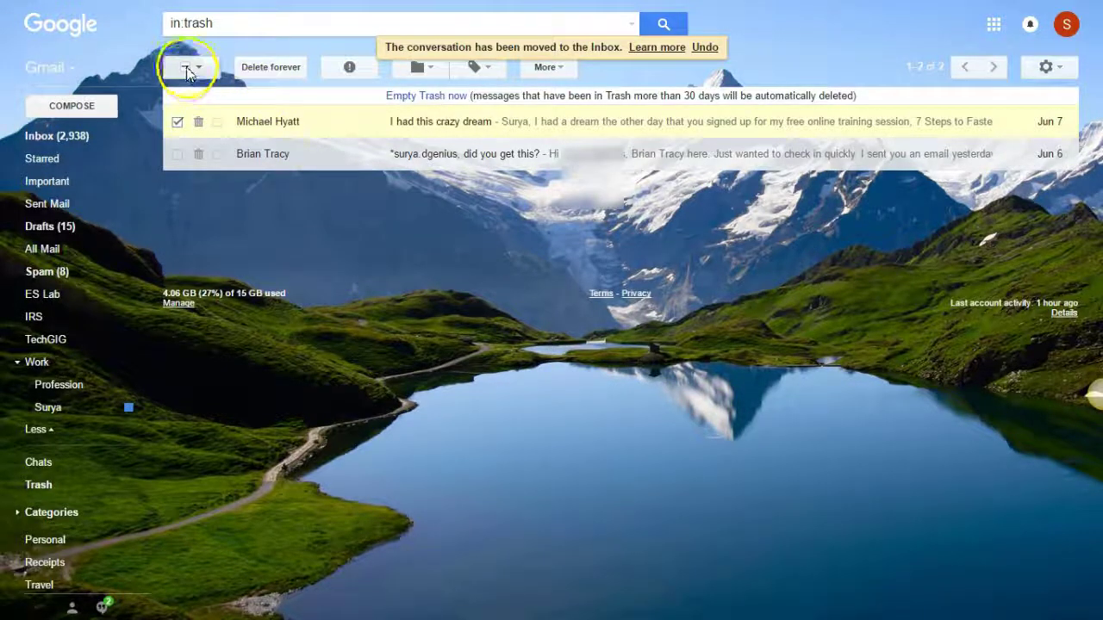
pyautogui.click(186, 68)
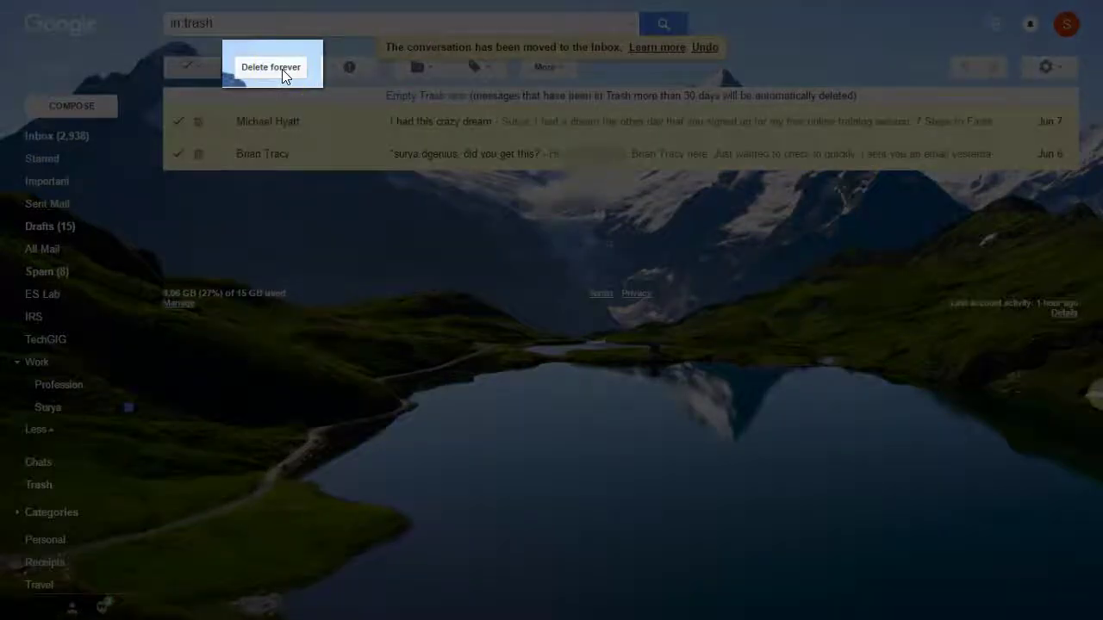
pyautogui.click(283, 73)
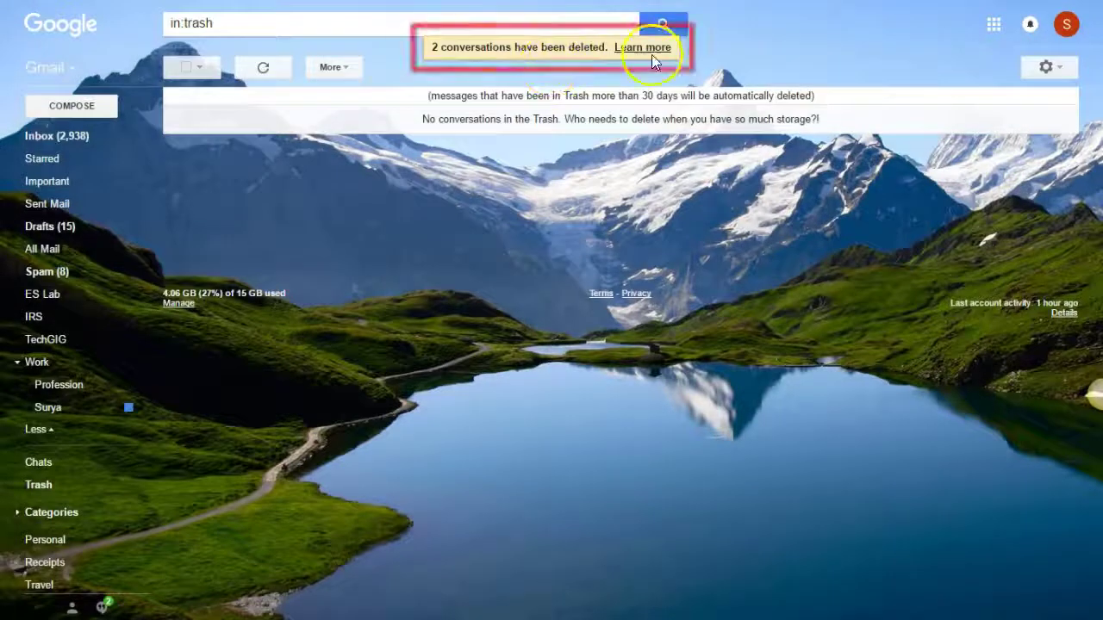